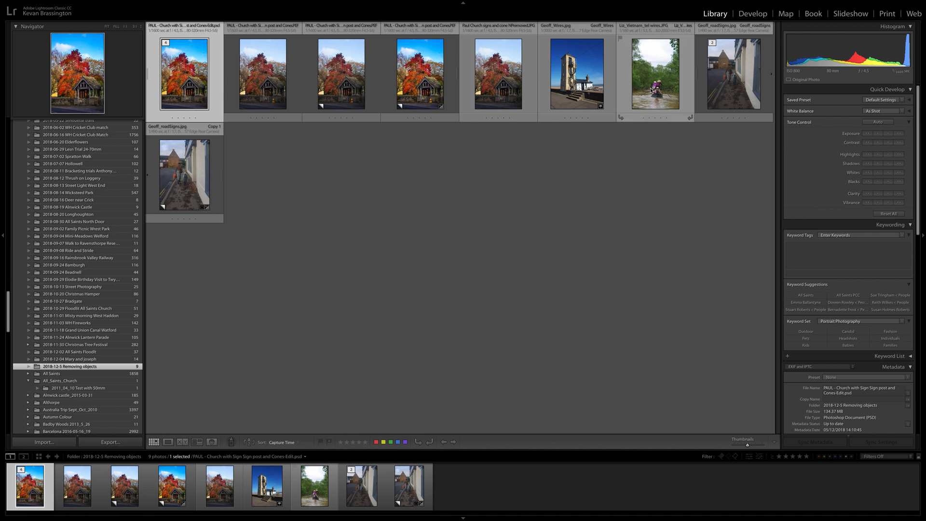
# Step: Open the Vietnam river boat photo for developing and set Highlights to −100 and Shadows to −40
pyautogui.click(758, 15)
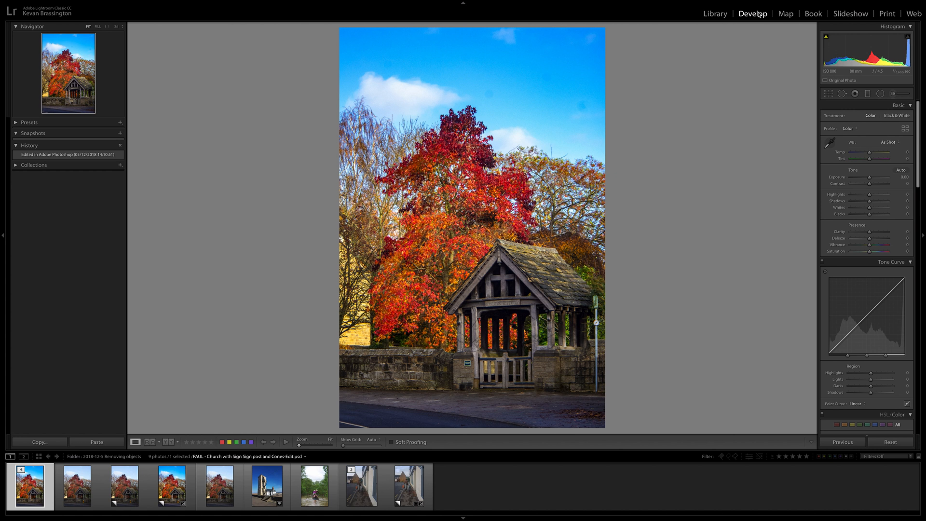
pyautogui.click(311, 484)
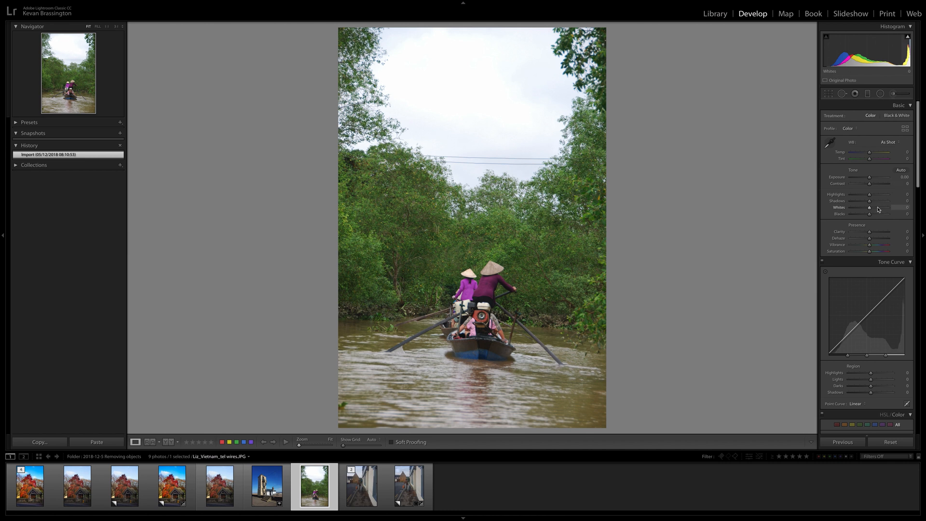
pyautogui.moveTo(869, 197); pyautogui.dragTo(840, 197)
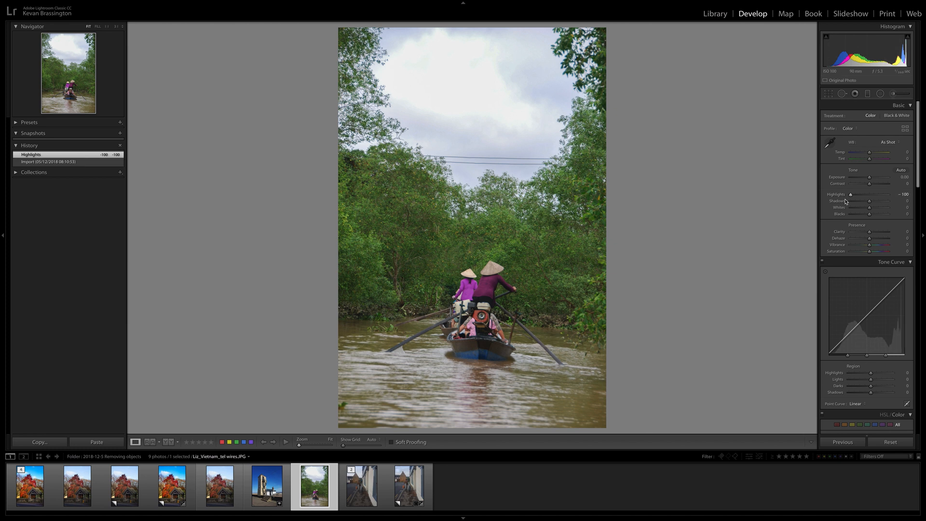
pyautogui.moveTo(869, 203)
pyautogui.mouseDown()
pyautogui.moveTo(882, 203)
pyautogui.moveTo(862, 203)
pyautogui.mouseUp()
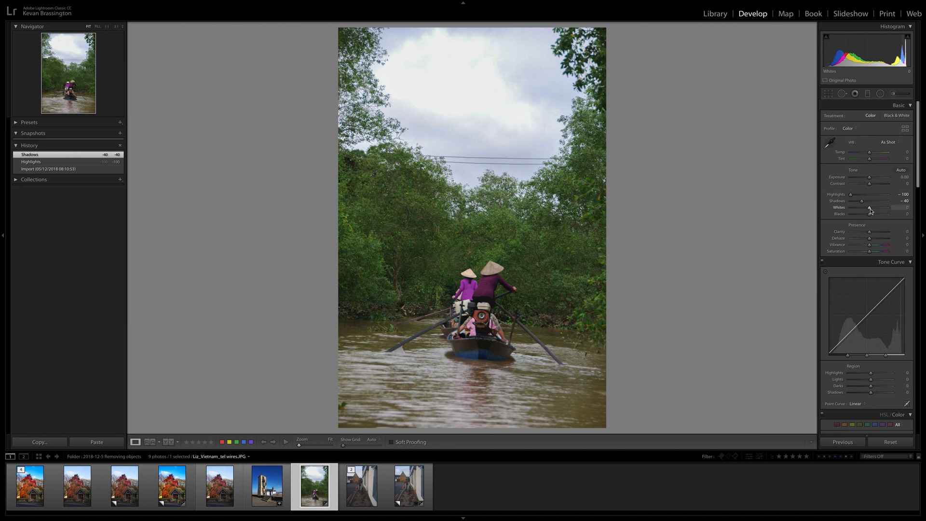
# Step: Set Whites to +44, Blacks to +53, Clarity to +47 and Dehaze to +36 on the boat photo
pyautogui.keyDown('alt'); pyautogui.click(869, 208); pyautogui.keyUp('alt')
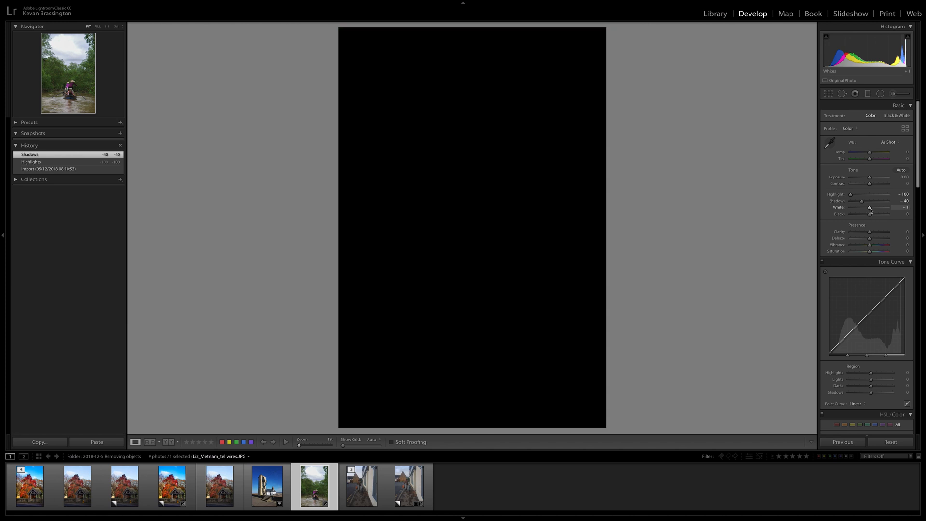
pyautogui.moveTo(870, 210); pyautogui.dragTo(877, 210)
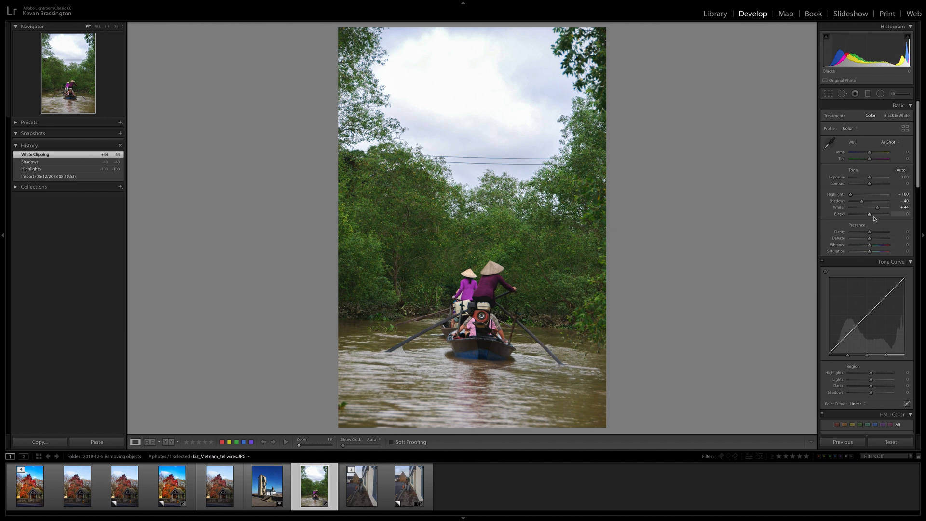
pyautogui.moveTo(871, 217)
pyautogui.mouseDown()
pyautogui.moveTo(862, 217)
pyautogui.moveTo(879, 220)
pyautogui.mouseUp()
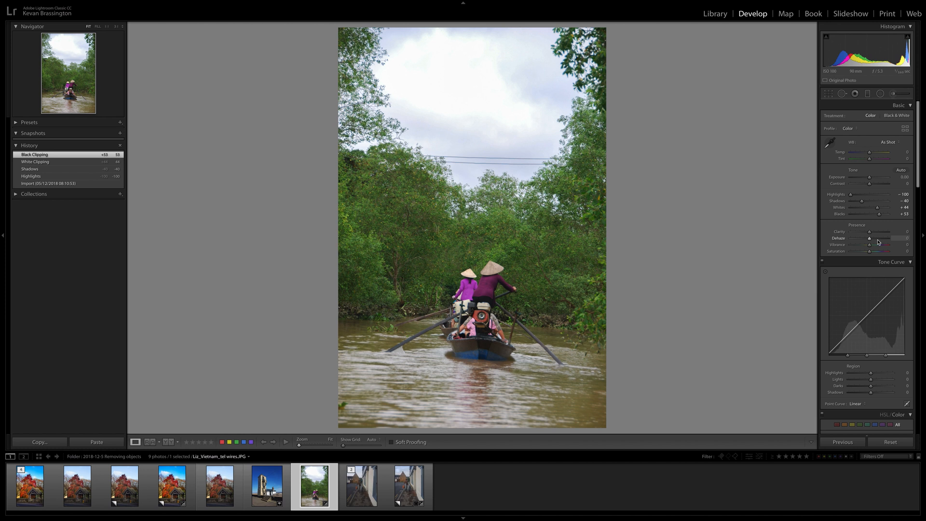
pyautogui.moveTo(871, 233)
pyautogui.mouseDown()
pyautogui.moveTo(889, 240)
pyautogui.moveTo(876, 241)
pyautogui.mouseUp()
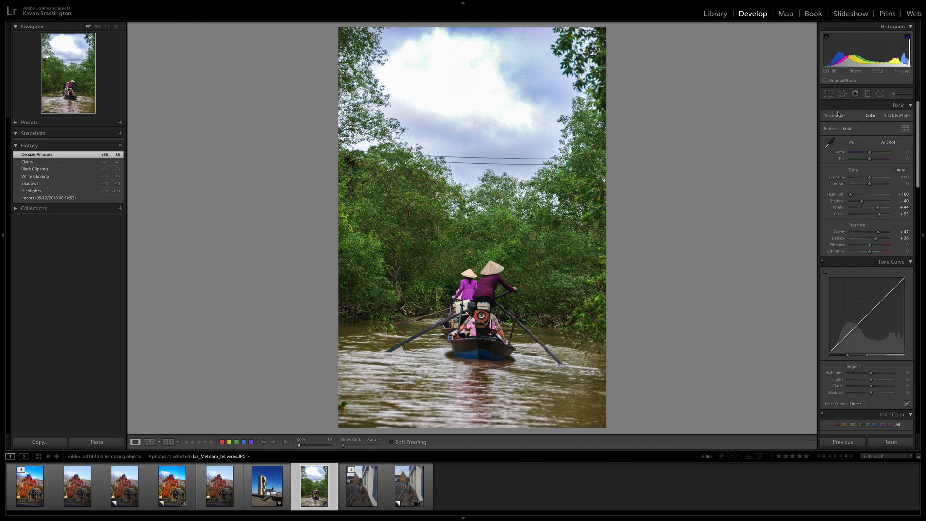
# Step: Straighten the boat photo with a crop angle of −2.28 and compare it side by side with the original
pyautogui.click(828, 95)
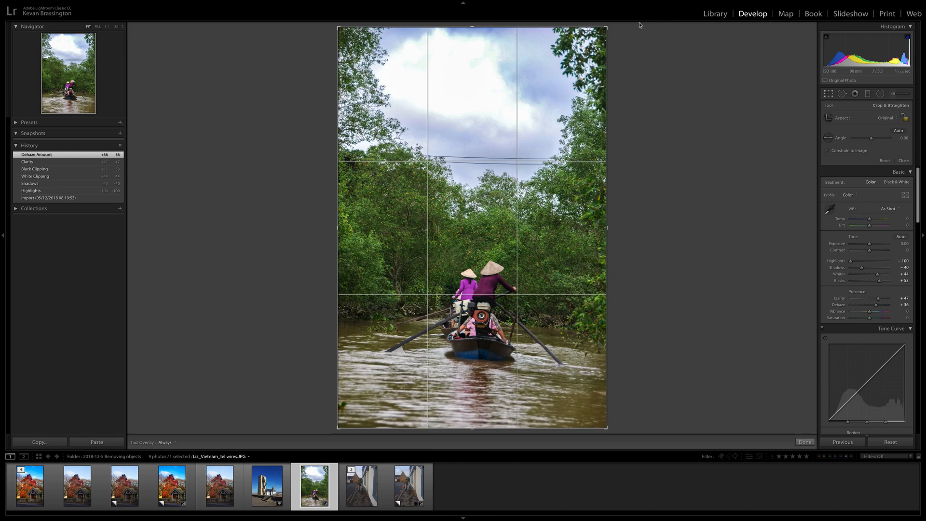
pyautogui.moveTo(616, 26); pyautogui.dragTo(614, 14)
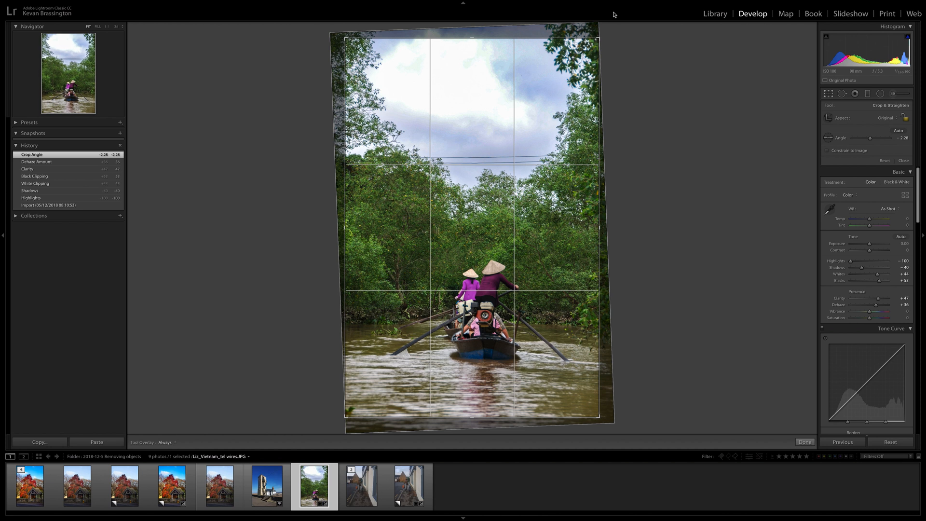
pyautogui.press('Return')
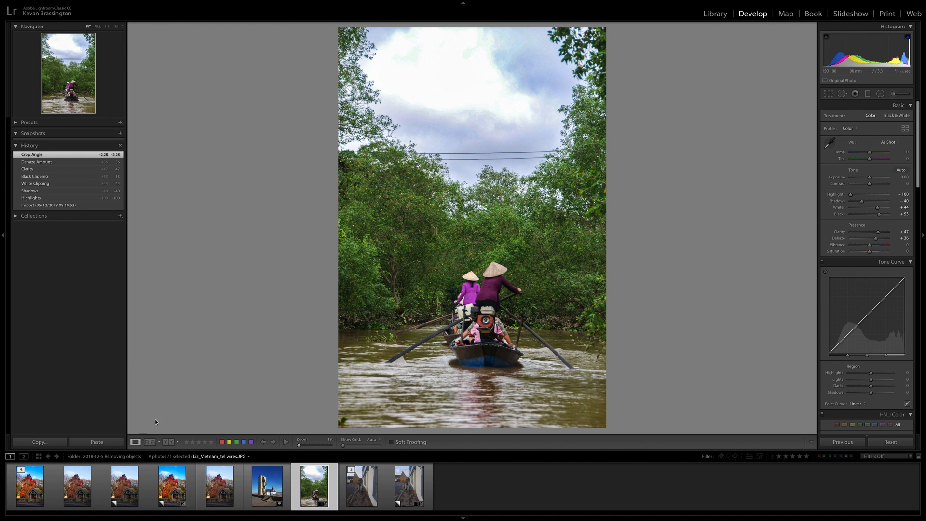
pyautogui.click(167, 442)
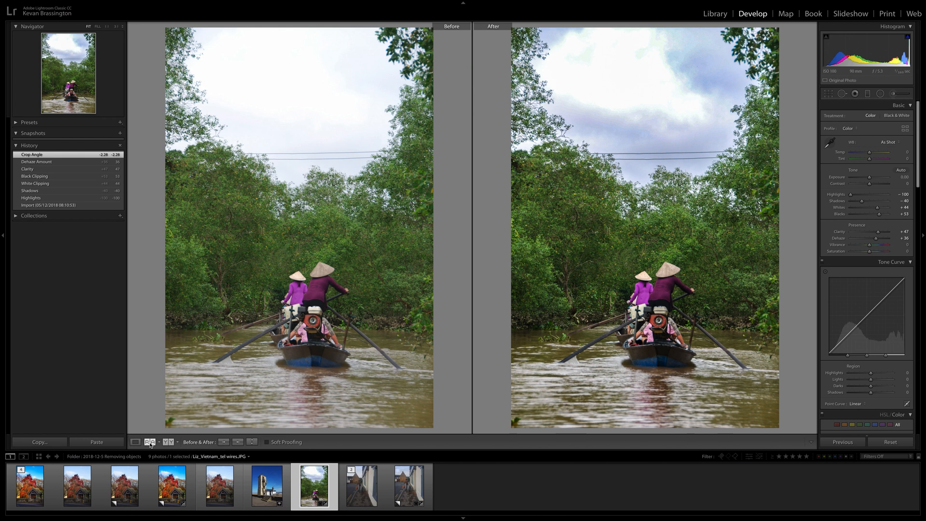
pyautogui.click(135, 441)
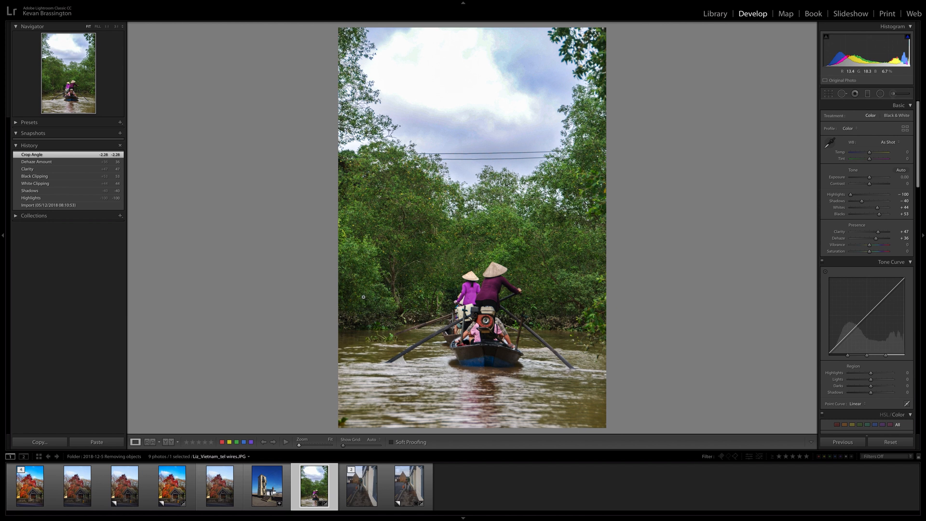
# Step: Set up Spot Removal in Heal mode with a brush size of 64 for the wires above the trees
pyautogui.click(842, 94)
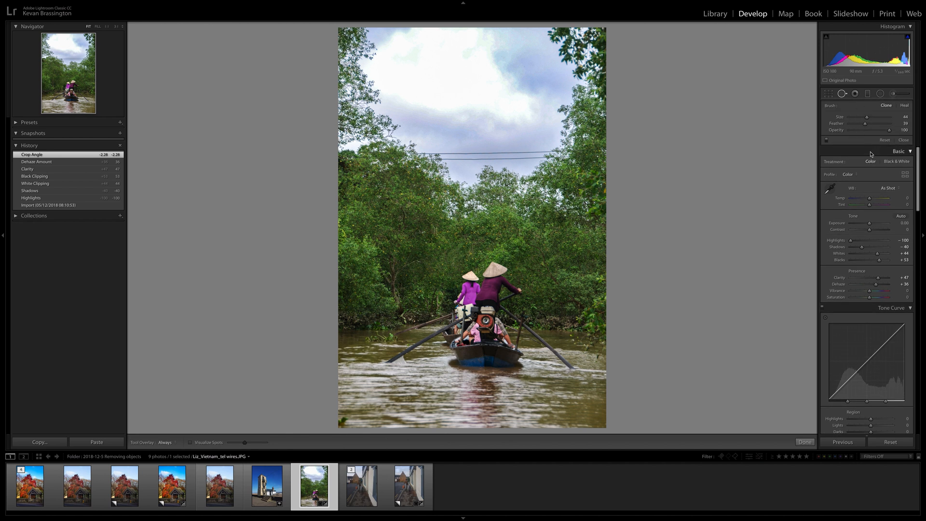
pyautogui.moveTo(867, 118); pyautogui.dragTo(866, 118)
pyautogui.scroll(3, 488, 138)
pyautogui.scroll(-10, 491, 136)
pyautogui.scroll(8, 492, 135)
pyautogui.scroll(-8, 491, 135)
pyautogui.moveTo(849, 117); pyautogui.dragTo(880, 119)
pyautogui.scroll(2, 497, 133)
pyautogui.scroll(-2, 497, 132)
pyautogui.scroll(-1, 496, 134)
pyautogui.scroll(1, 460, 141)
pyautogui.scroll(-5, 456, 144)
pyautogui.press('z')
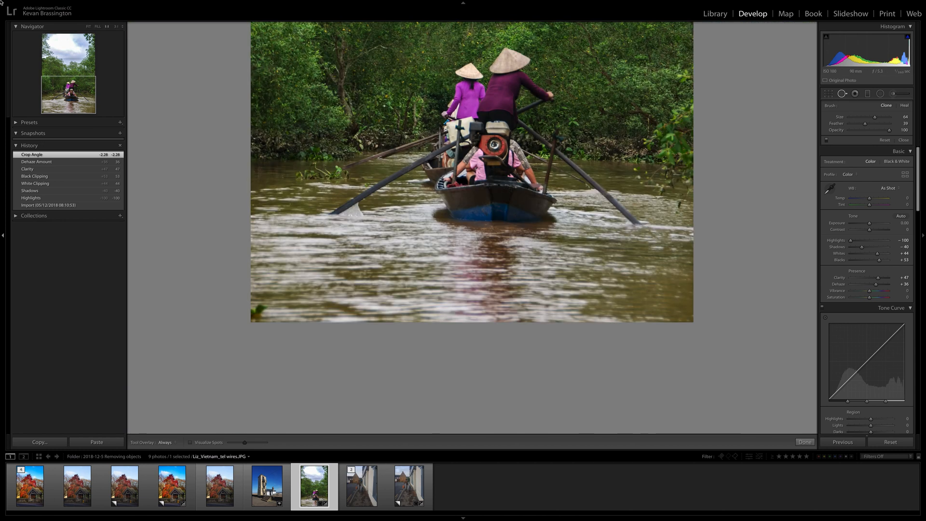
pyautogui.moveTo(62, 86); pyautogui.dragTo(64, 64)
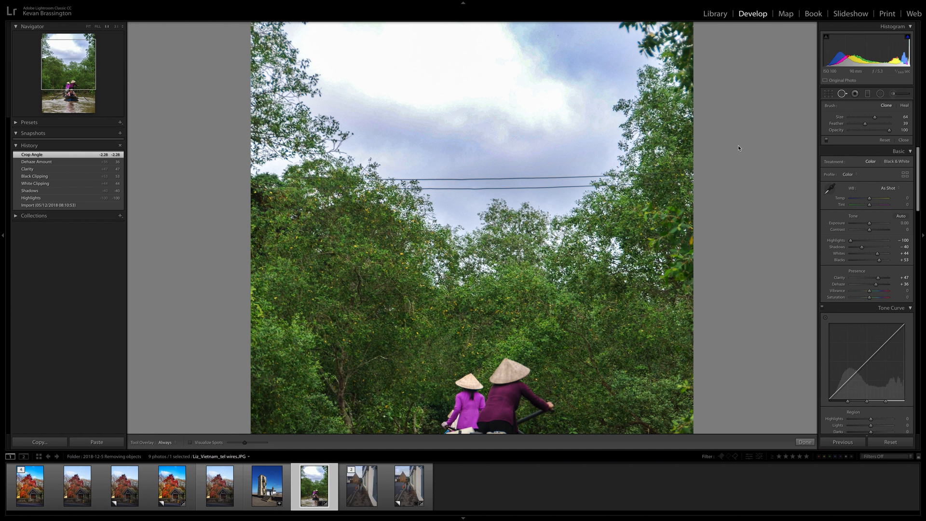
pyautogui.click(905, 106)
# Step: Heal the upper wire only where it crosses open sky, and move its sample source to clear sky higher up
pyautogui.moveTo(368, 177); pyautogui.dragTo(630, 175)
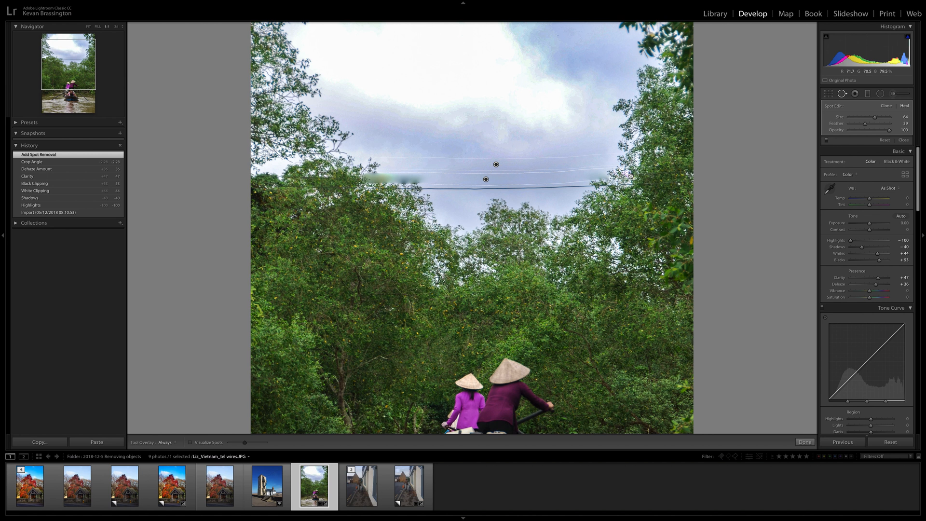
pyautogui.press('Delete')
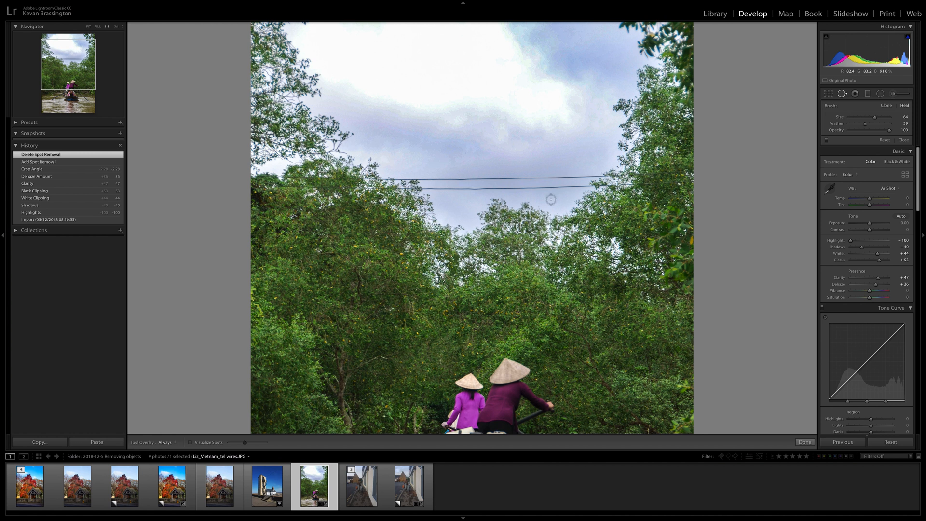
pyautogui.moveTo(424, 180); pyautogui.dragTo(587, 176)
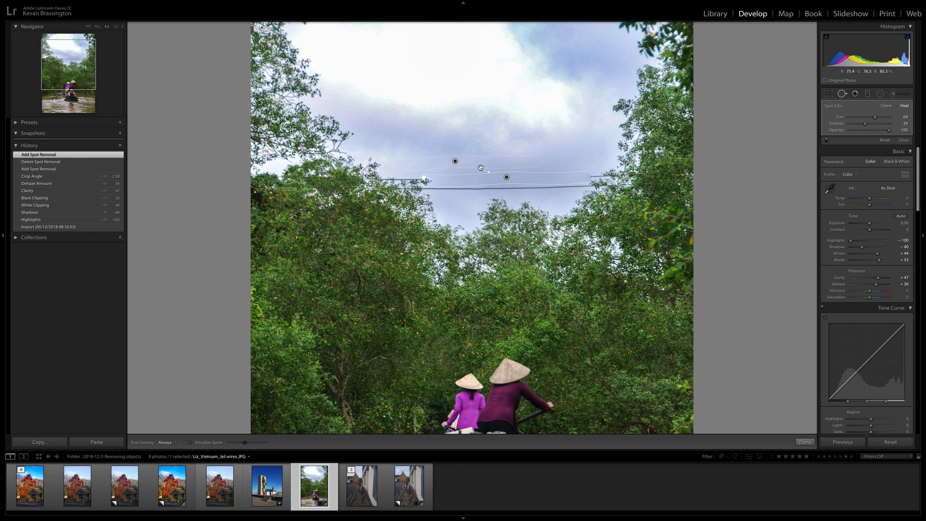
pyautogui.moveTo(456, 162)
pyautogui.mouseDown()
pyautogui.moveTo(482, 154)
pyautogui.moveTo(467, 153)
pyautogui.moveTo(465, 138)
pyautogui.mouseUp()
pyautogui.moveTo(464, 138); pyautogui.dragTo(464, 138)
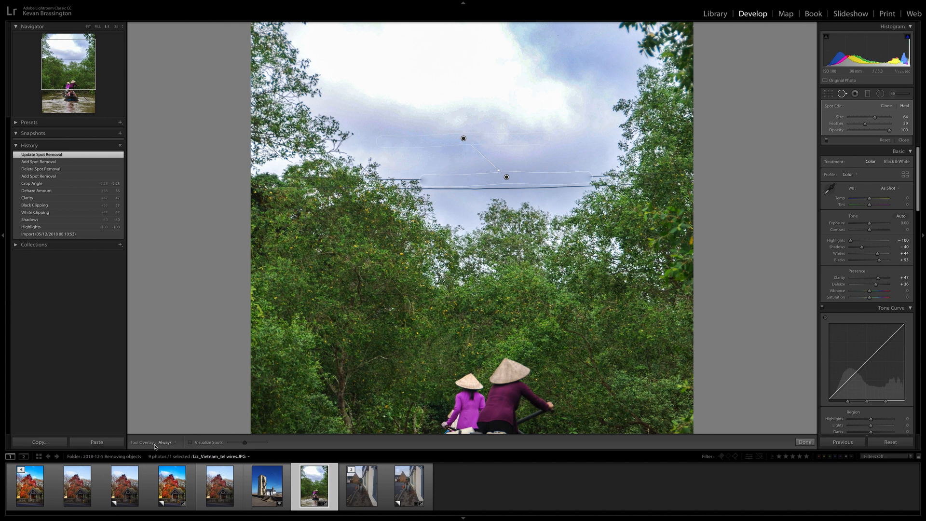
# Step: Set the tool overlay to Never and heal the lower wire across the open sky between the trees
pyautogui.click(175, 444)
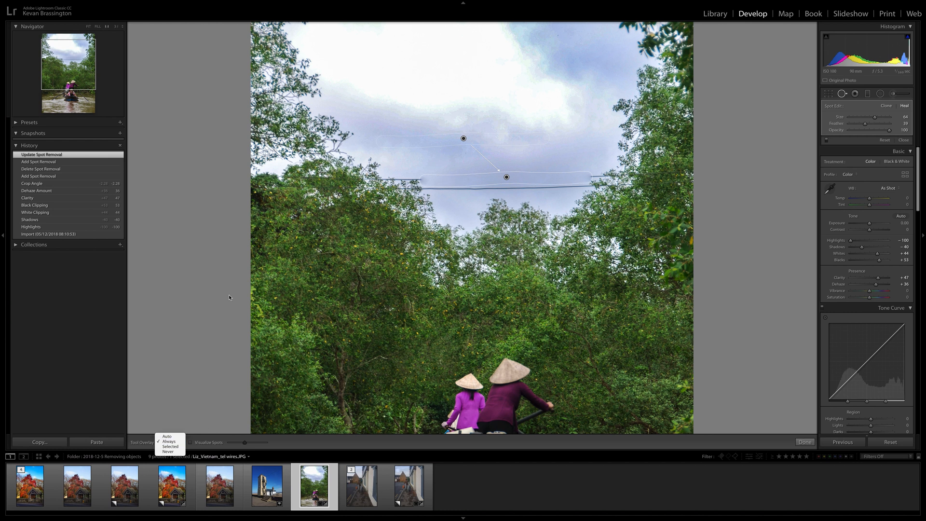
pyautogui.click(168, 452)
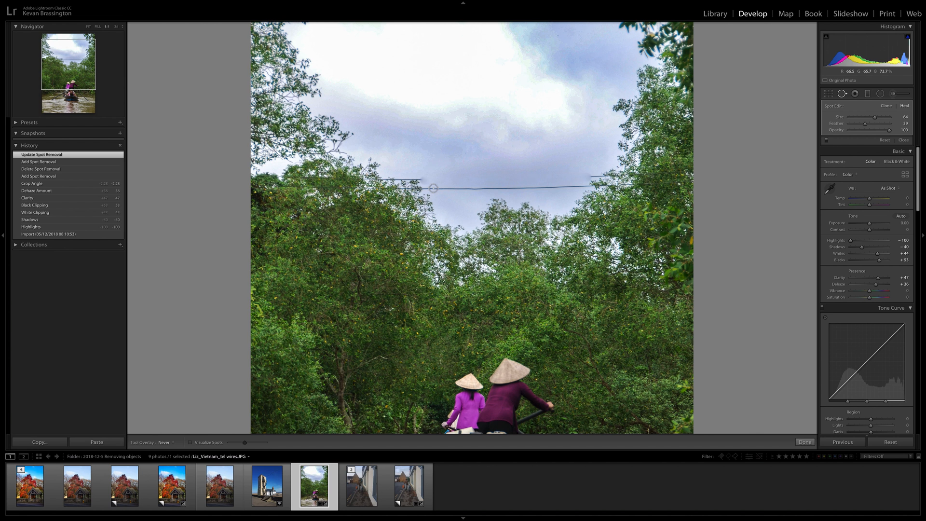
pyautogui.moveTo(428, 188); pyautogui.dragTo(582, 188)
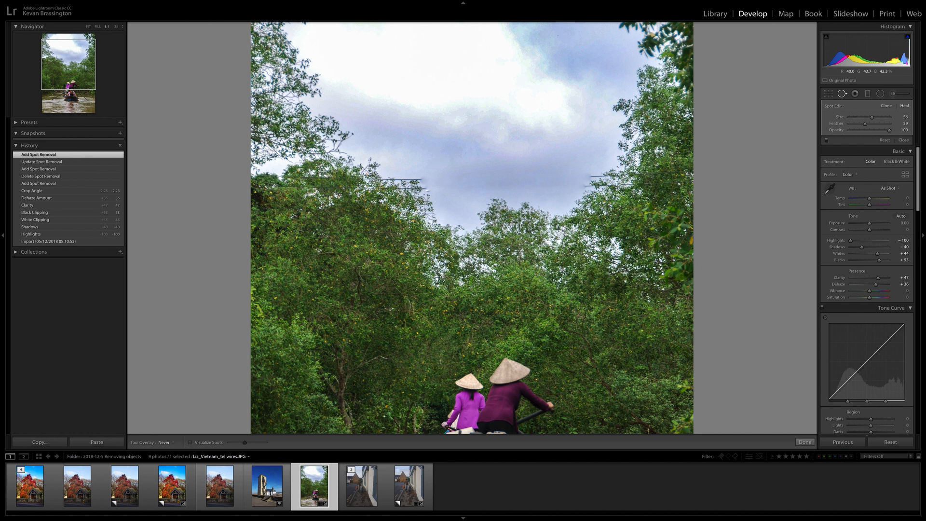
# Step: Heal the wire remnant at the edge of the left-hand trees and cycle through alternative sample sources for it
pyautogui.moveTo(375, 179); pyautogui.dragTo(420, 179)
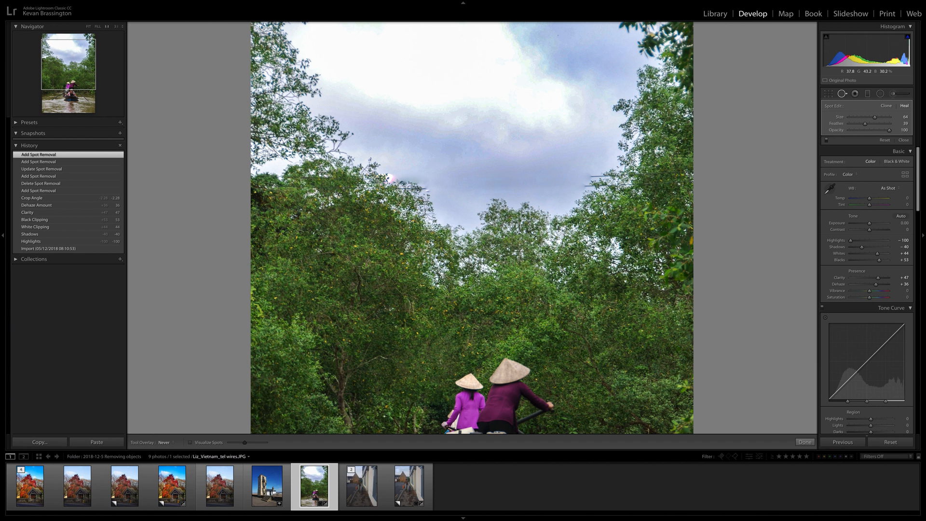
pyautogui.press('/')
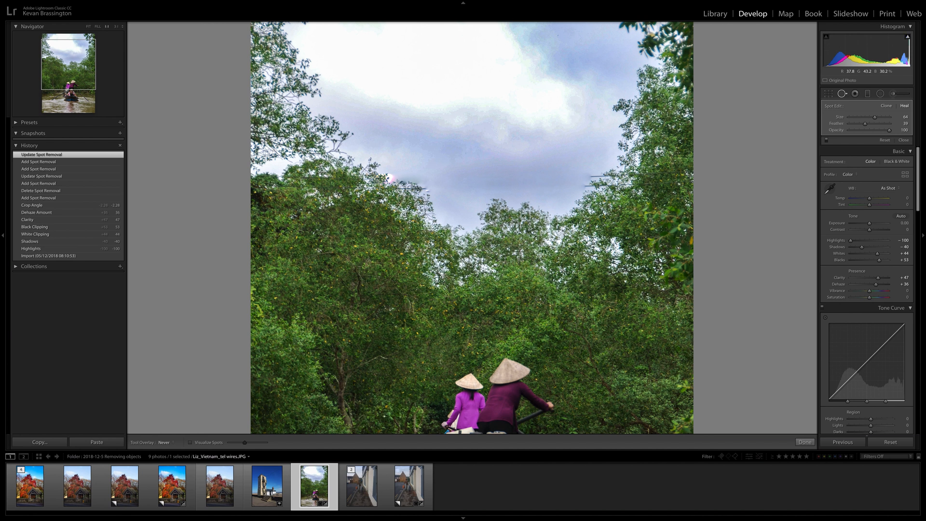
pyautogui.press('/')
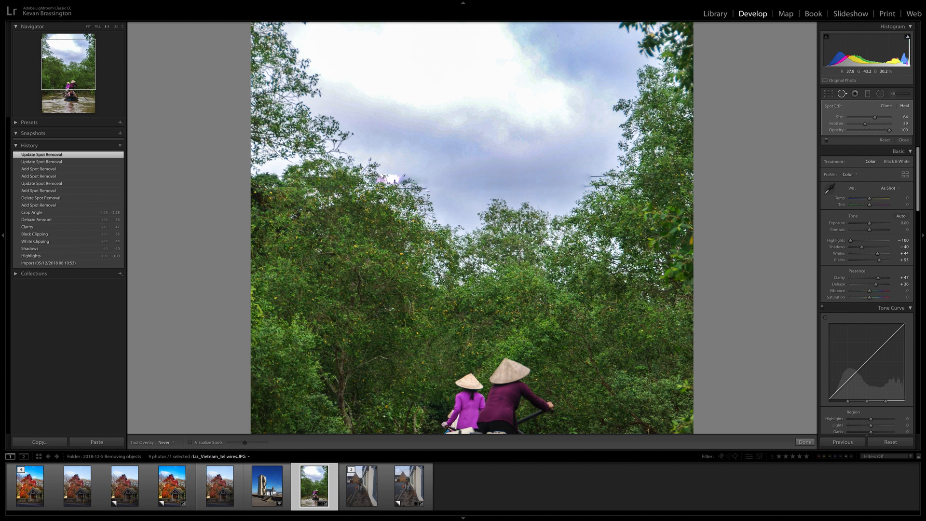
pyautogui.press('/')
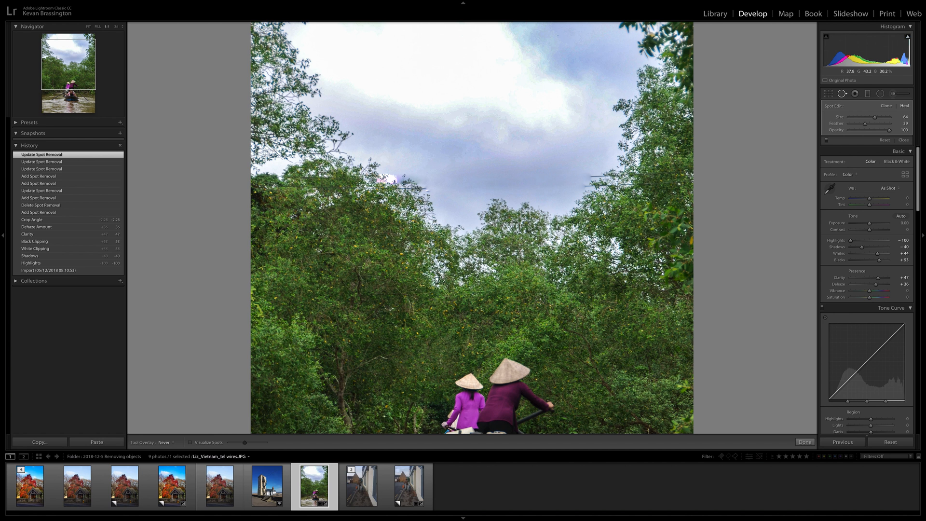
pyautogui.press('/')
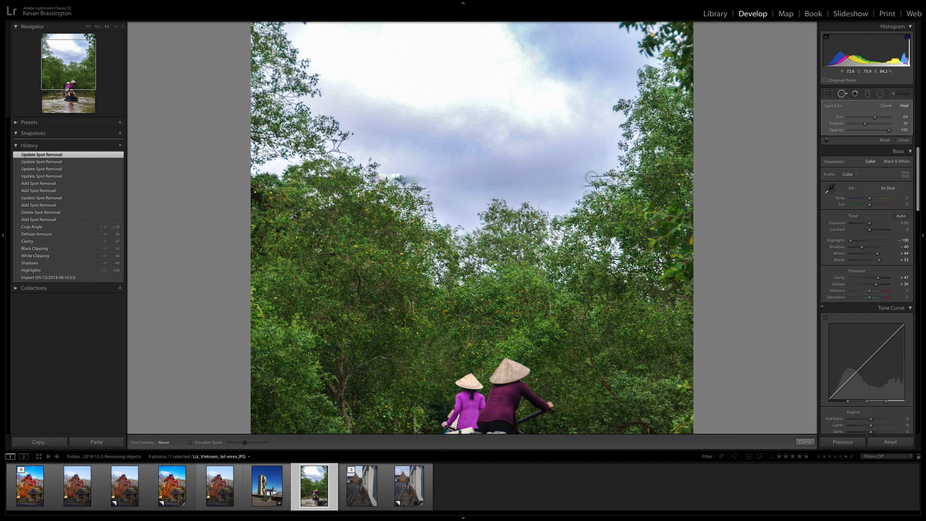
# Step: Try to heal the wire remnant by the right-hand trees at size 75 and feather 13, and delete that spot
pyautogui.moveTo(590, 177); pyautogui.dragTo(638, 176)
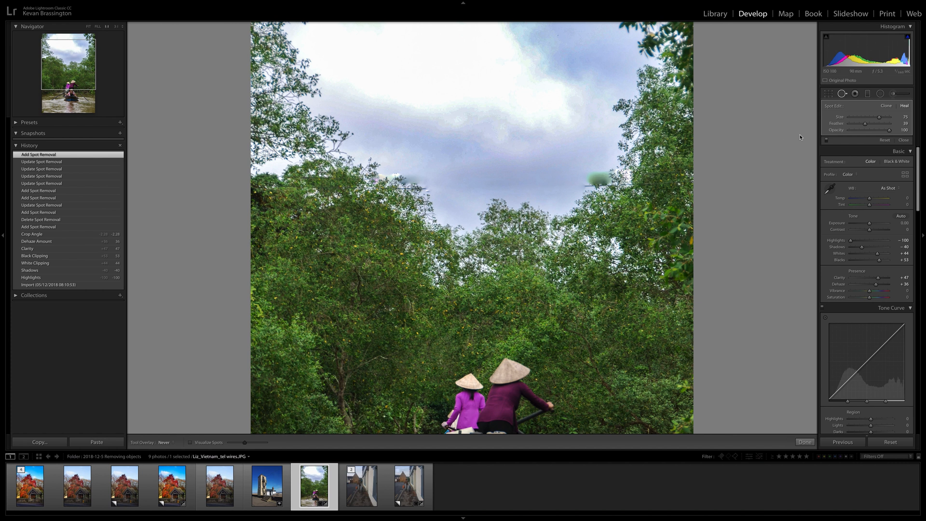
pyautogui.moveTo(864, 124); pyautogui.dragTo(854, 125)
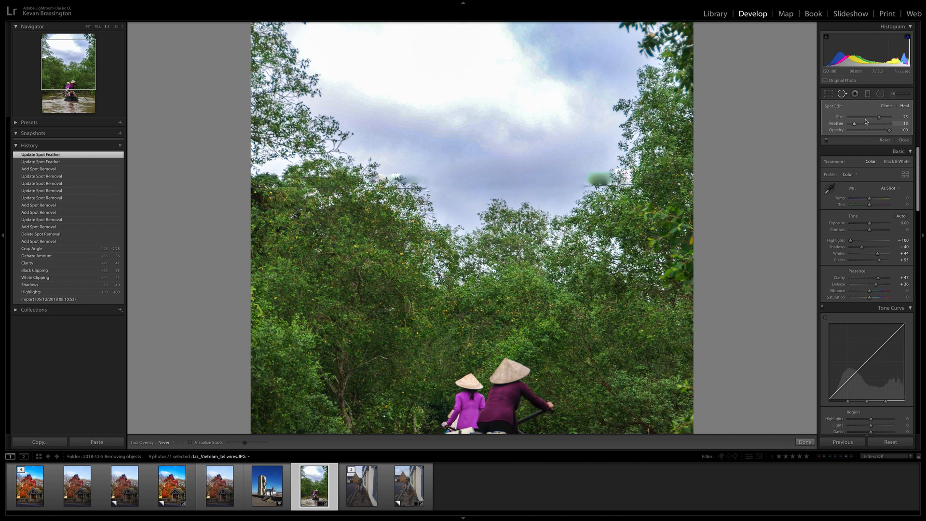
pyautogui.press('Delete')
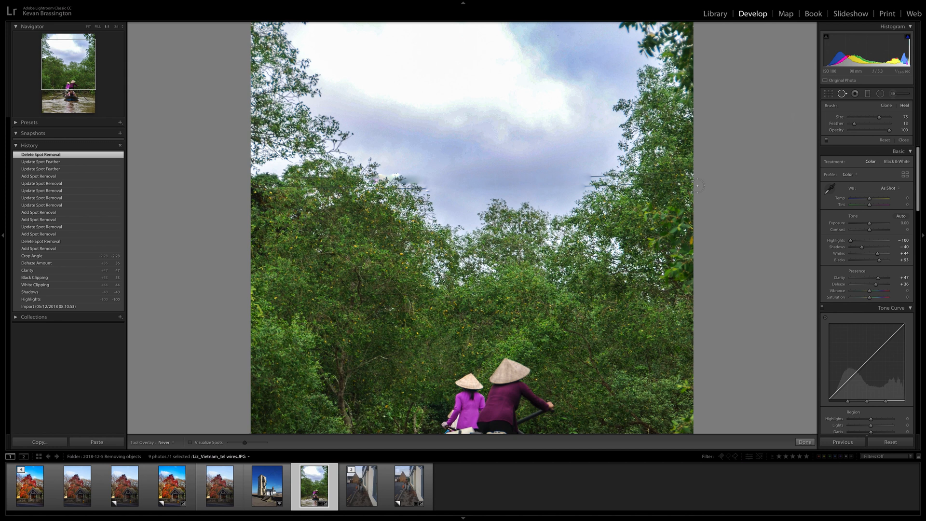
# Step: Reduce the healing brush size to 36 for close-up work on the wire ends at the right-hand trees
pyautogui.press('z')
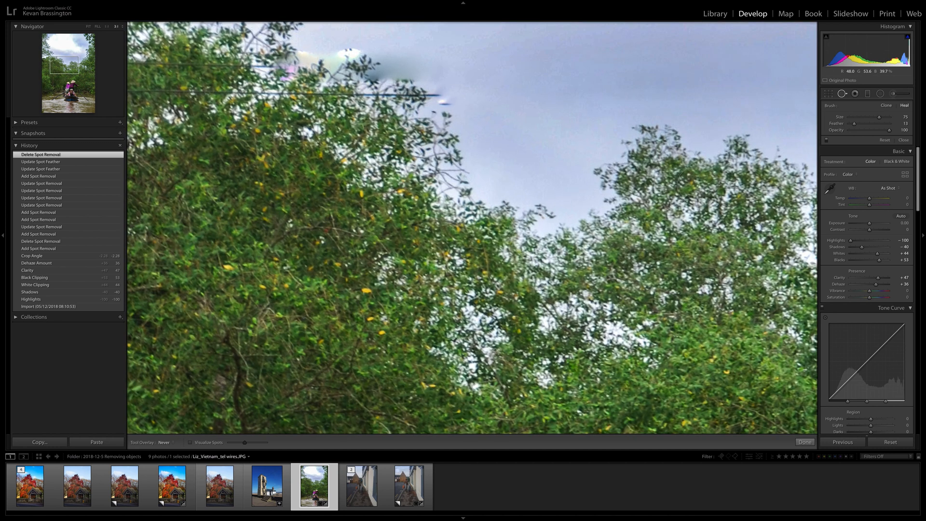
pyautogui.moveTo(67, 65); pyautogui.dragTo(84, 59)
pyautogui.press('[')
pyautogui.press('[')
pyautogui.press('[')
pyautogui.press('[')
pyautogui.press('[')
pyautogui.press('[')
pyautogui.press('[')
pyautogui.press('[')
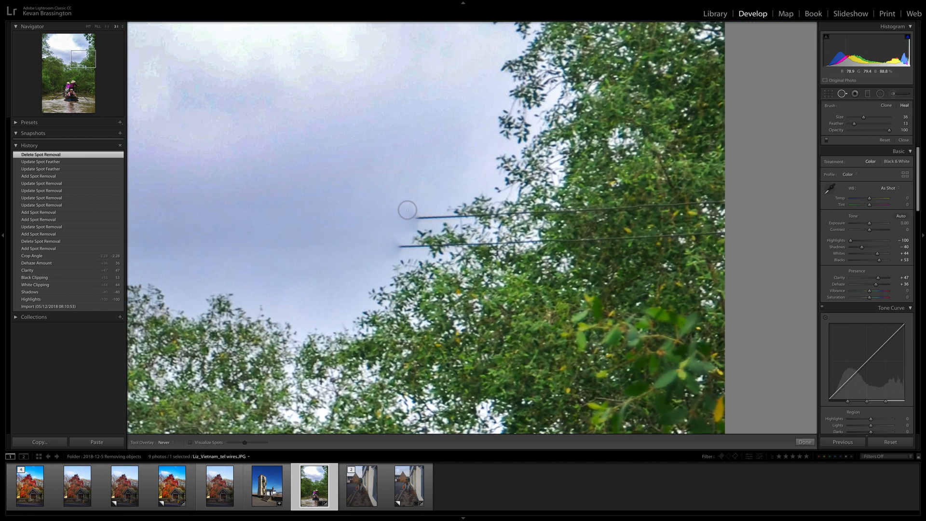